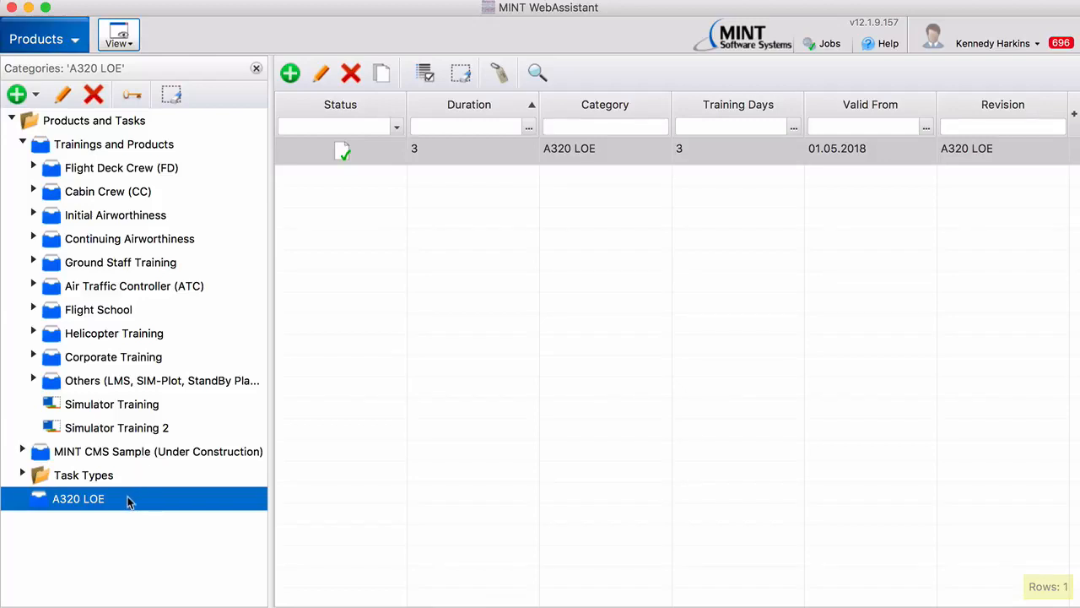
# Open the slot group properties of the A320 LOE category and examine the elements in the Slot Group Type property set
pyautogui.rightClick(130, 501)
pyautogui.moveTo(204, 583)
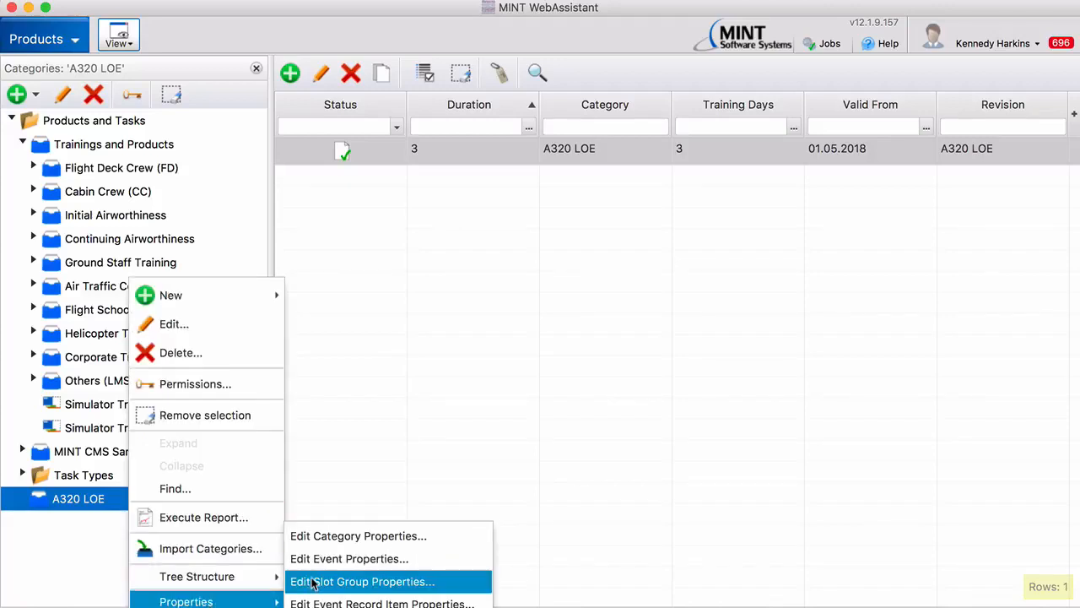
pyautogui.click(312, 582)
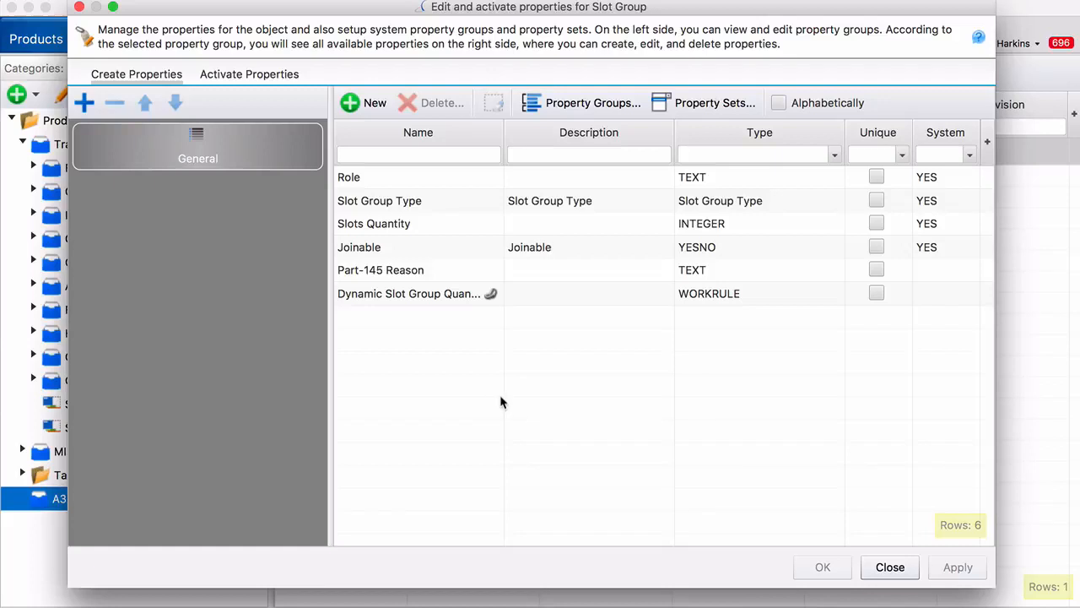
pyautogui.click(736, 103)
pyautogui.scroll(-15, 463, 222)
pyautogui.scroll(-3, 463, 219)
pyautogui.click(341, 166)
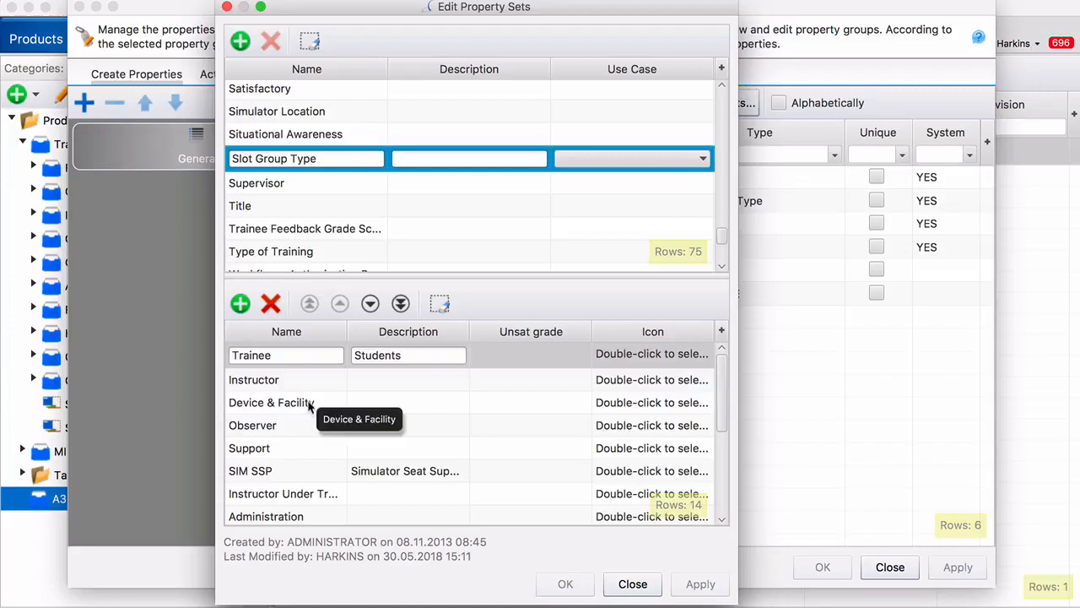
# Try adding an element to the Slot Group Type set, deleting it and closing the property windows without saving
pyautogui.click(241, 303)
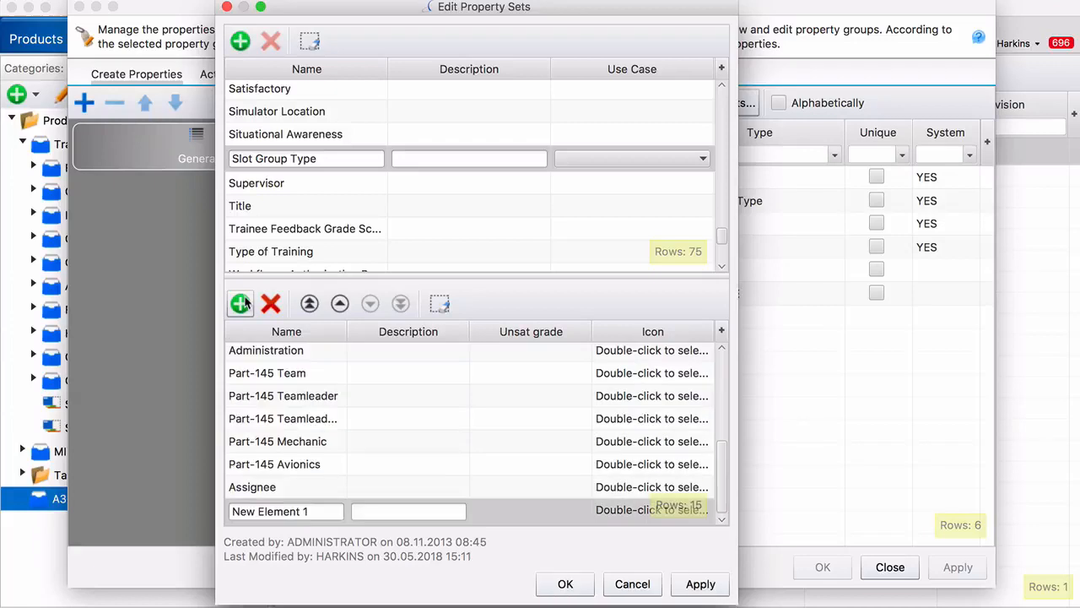
pyautogui.click(271, 304)
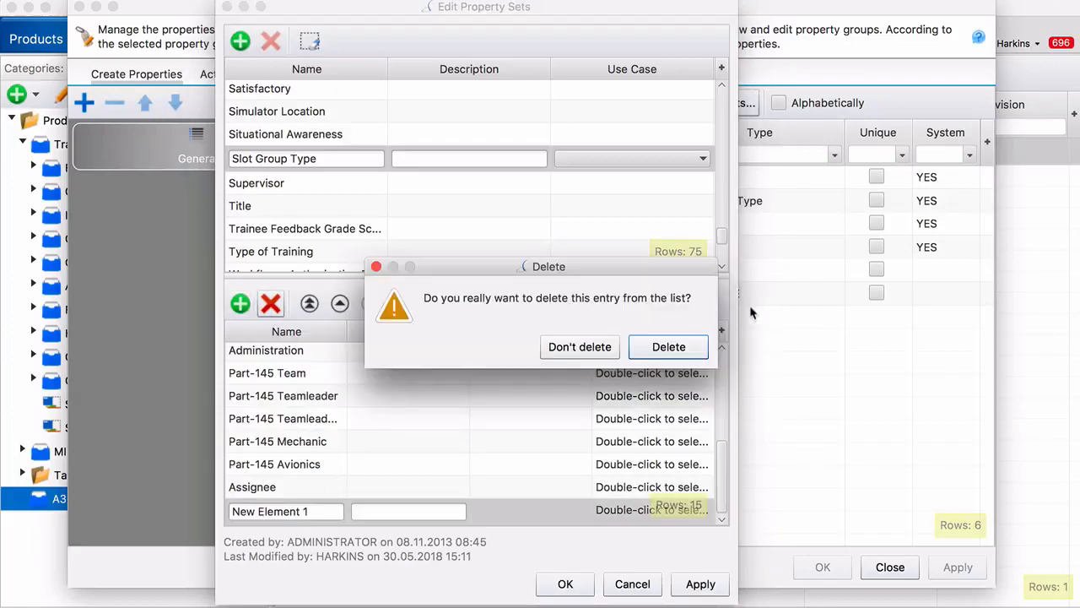
pyautogui.click(671, 350)
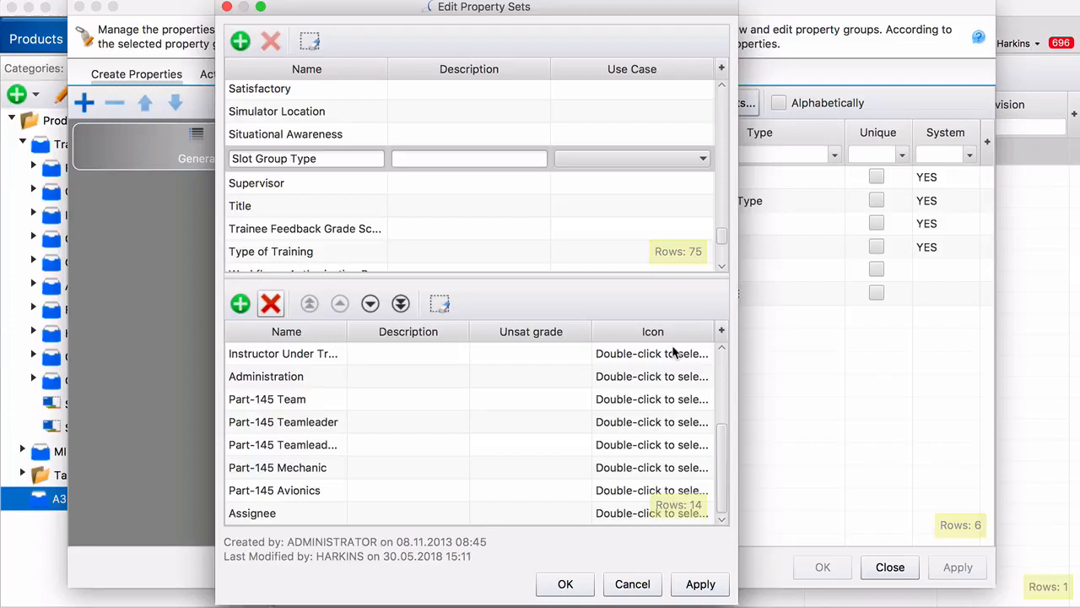
pyautogui.click(632, 584)
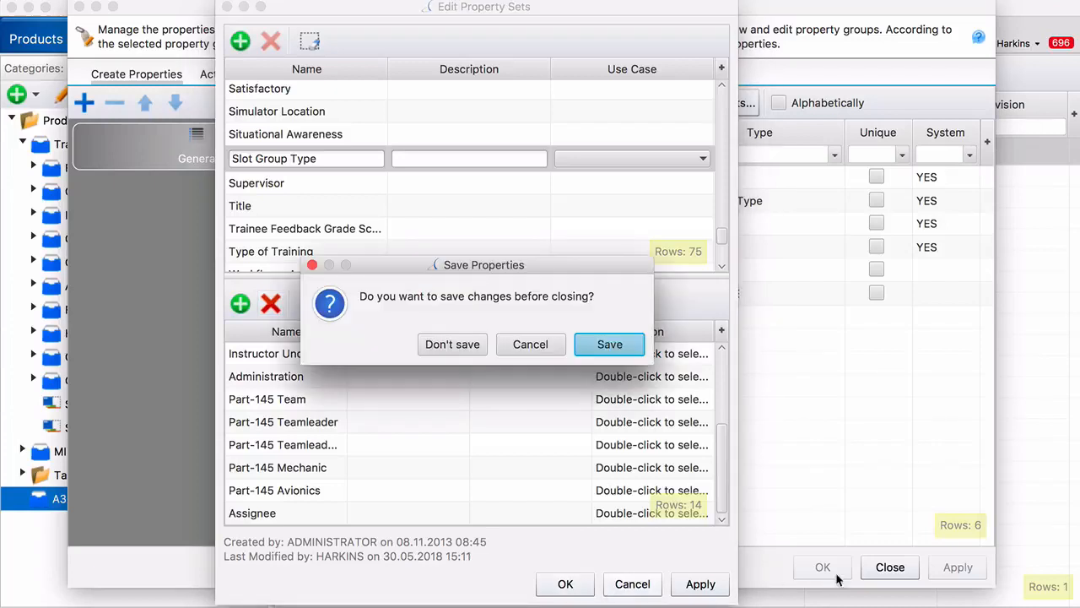
pyautogui.click(453, 344)
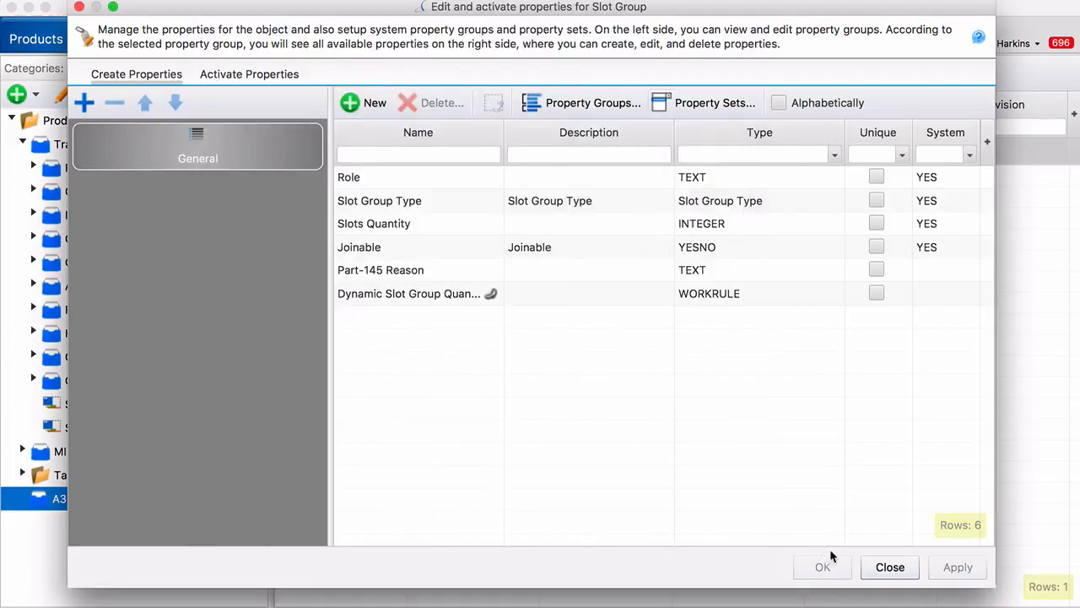
pyautogui.click(893, 570)
# Open the A320 LOE product and start a slot group for Days 1, 2 and 3 with role Captain and type Trainee
pyautogui.click(557, 152)
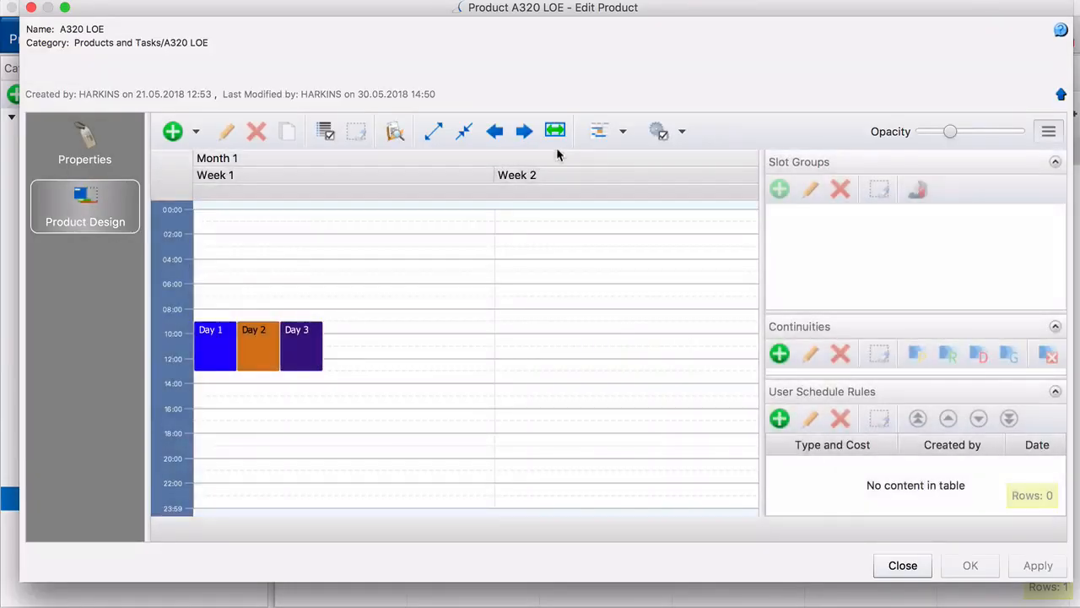
pyautogui.click(226, 351)
pyautogui.keyDown('shift'); pyautogui.click(270, 354); pyautogui.keyUp('shift')
pyautogui.keyDown('shift'); pyautogui.click(310, 354); pyautogui.keyUp('shift')
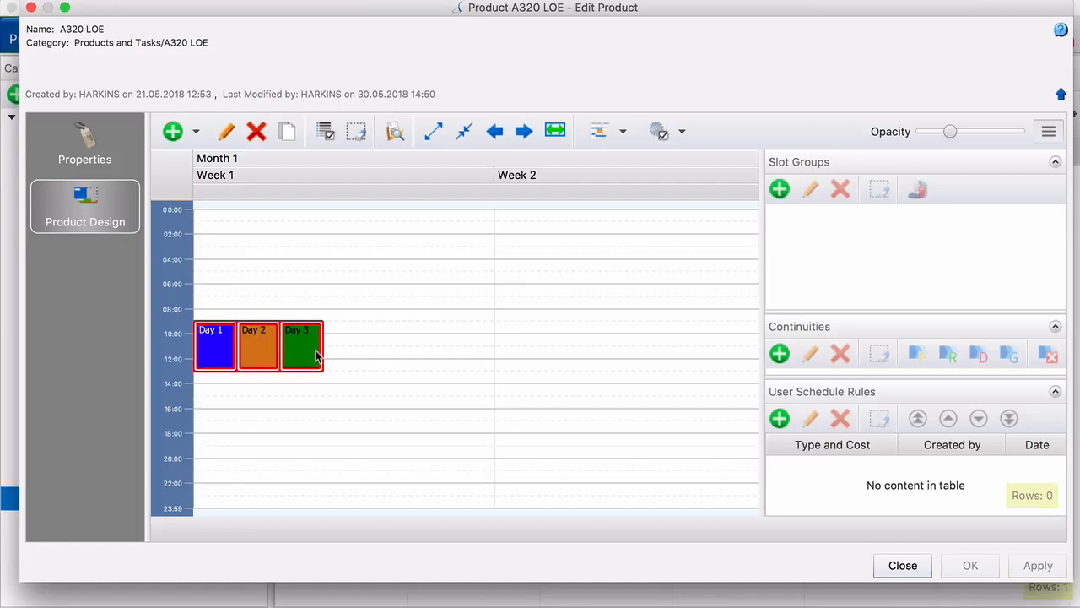
pyautogui.click(785, 187)
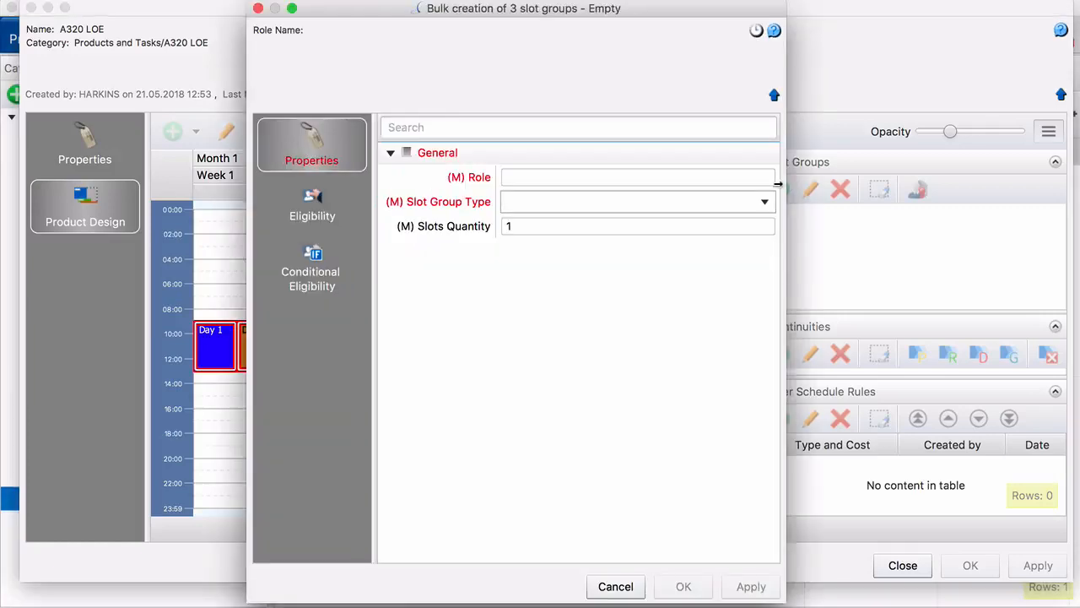
pyautogui.click(528, 176)
pyautogui.write('Captain')
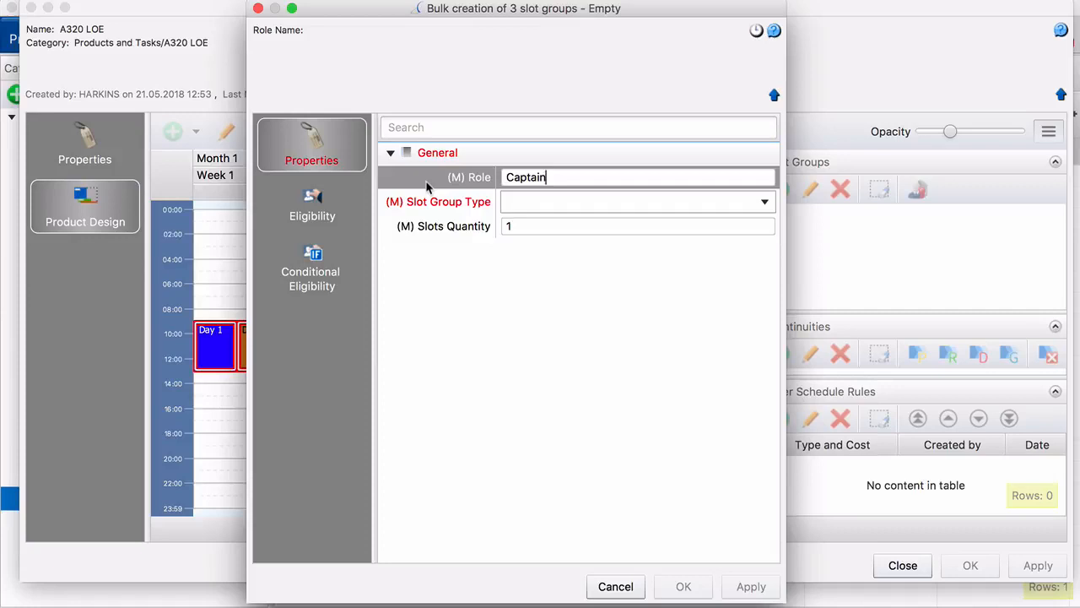
pyautogui.click(511, 203)
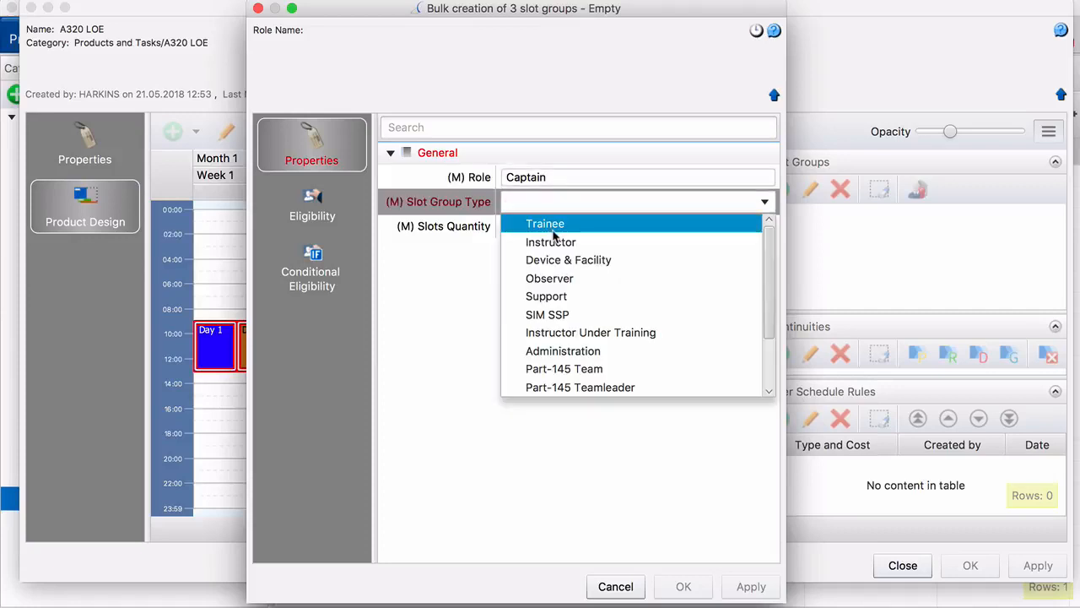
pyautogui.click(554, 232)
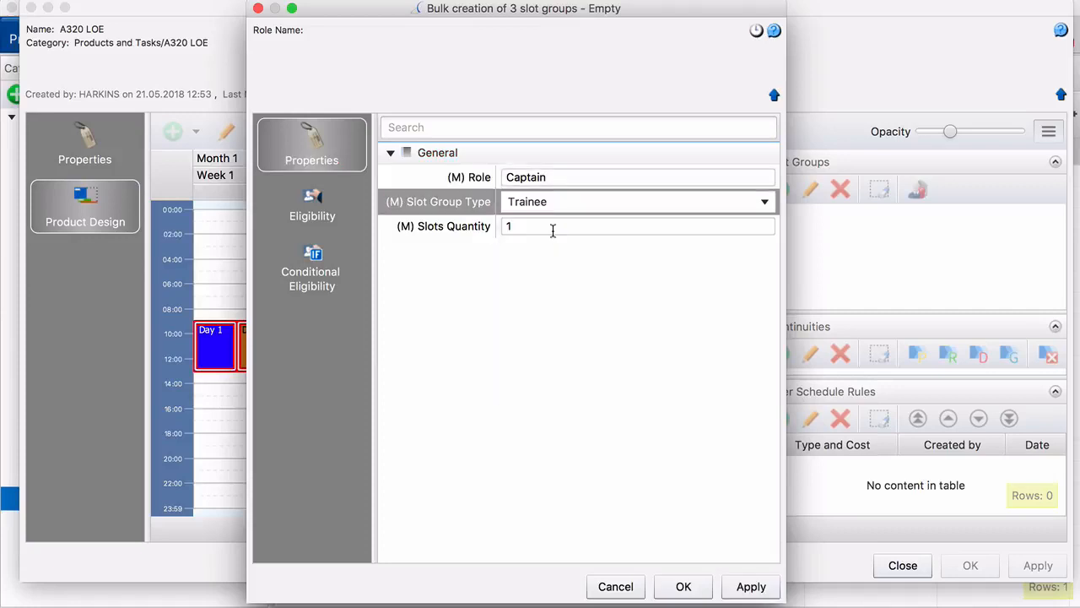
# Add the A320 LOE Trainee and Medical Check qualifications to the Captain slot group's eligibility and confirm its creation
pyautogui.click(313, 215)
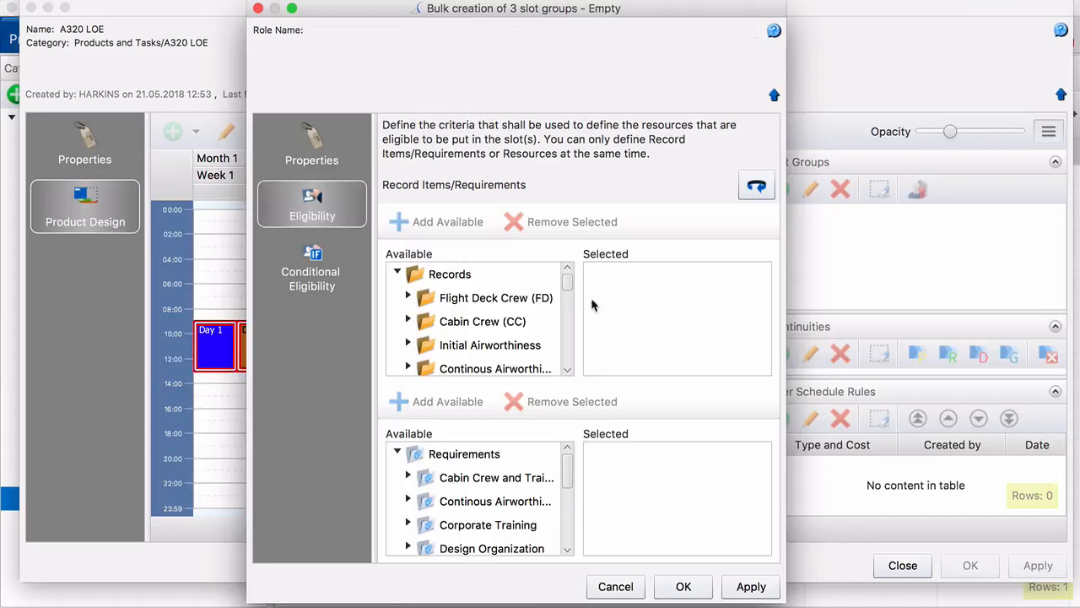
pyautogui.moveTo(566, 285); pyautogui.dragTo(567, 359)
pyautogui.click(406, 363)
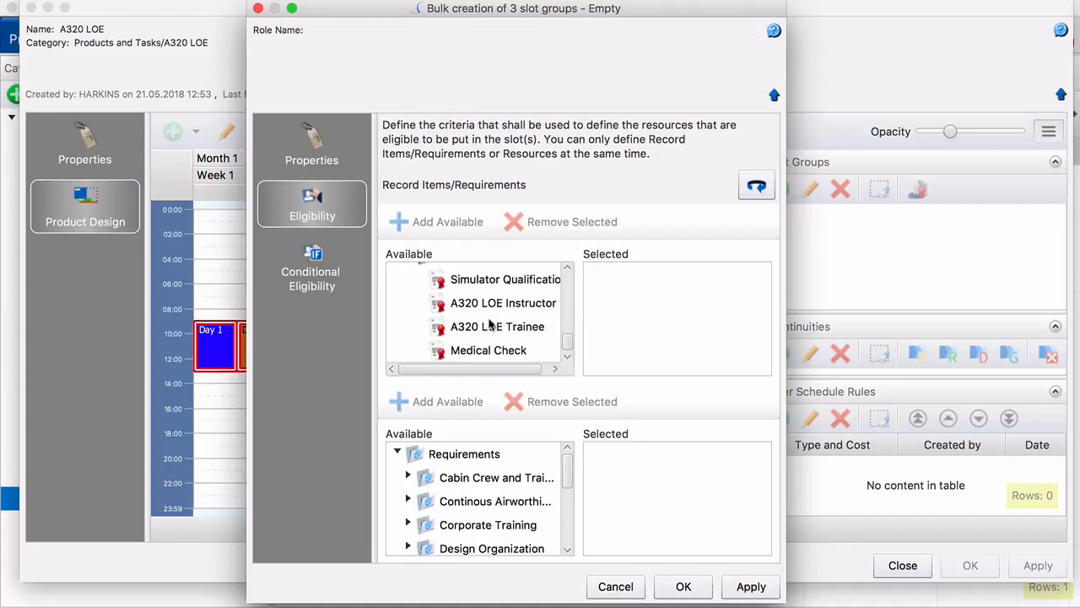
pyautogui.click(515, 329)
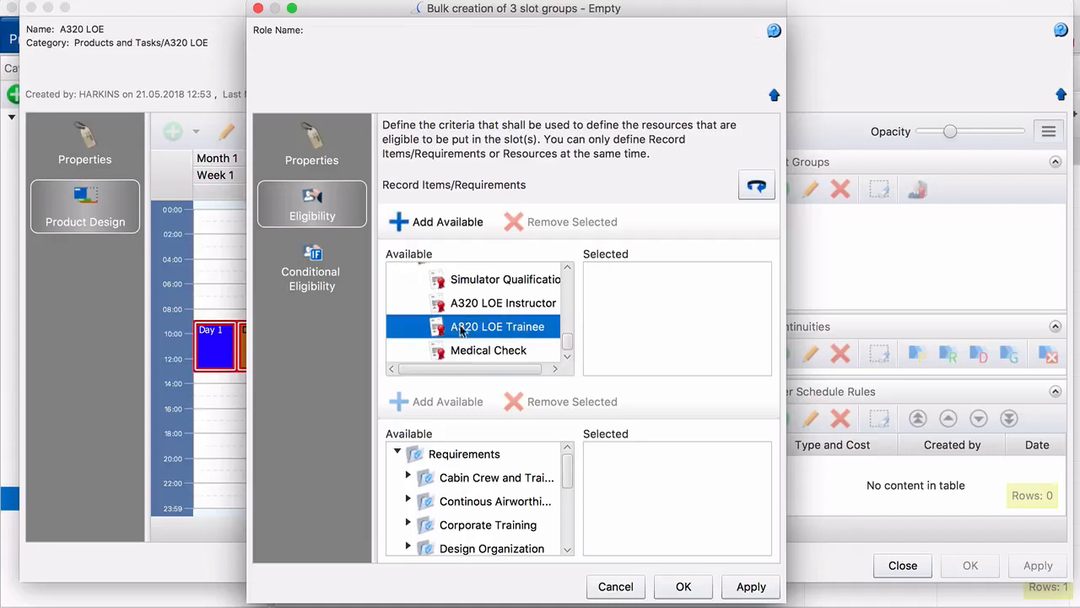
pyautogui.click(448, 226)
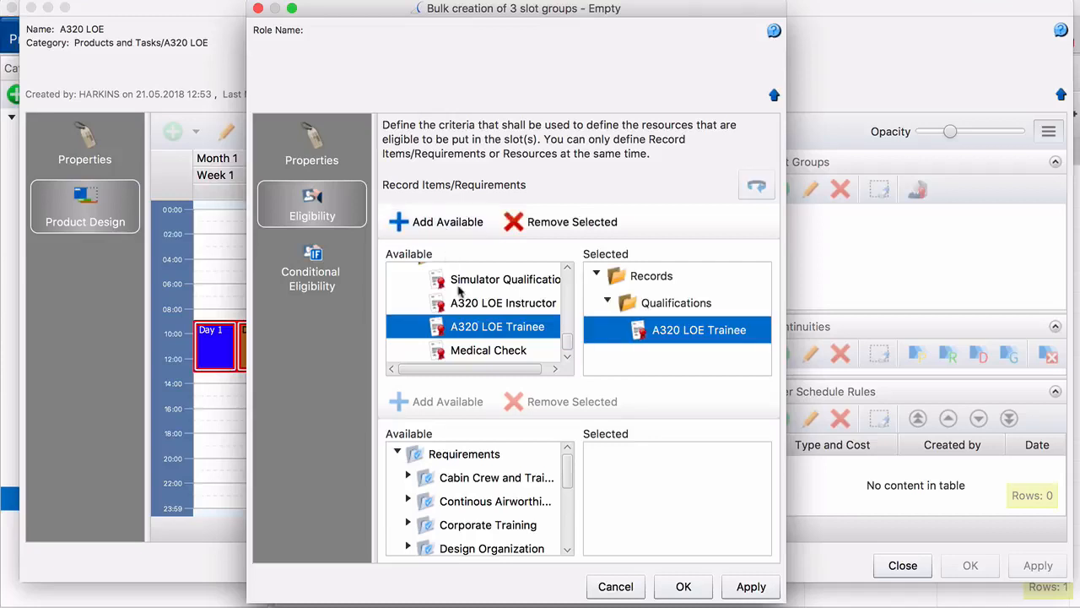
pyautogui.click(488, 348)
pyautogui.click(422, 224)
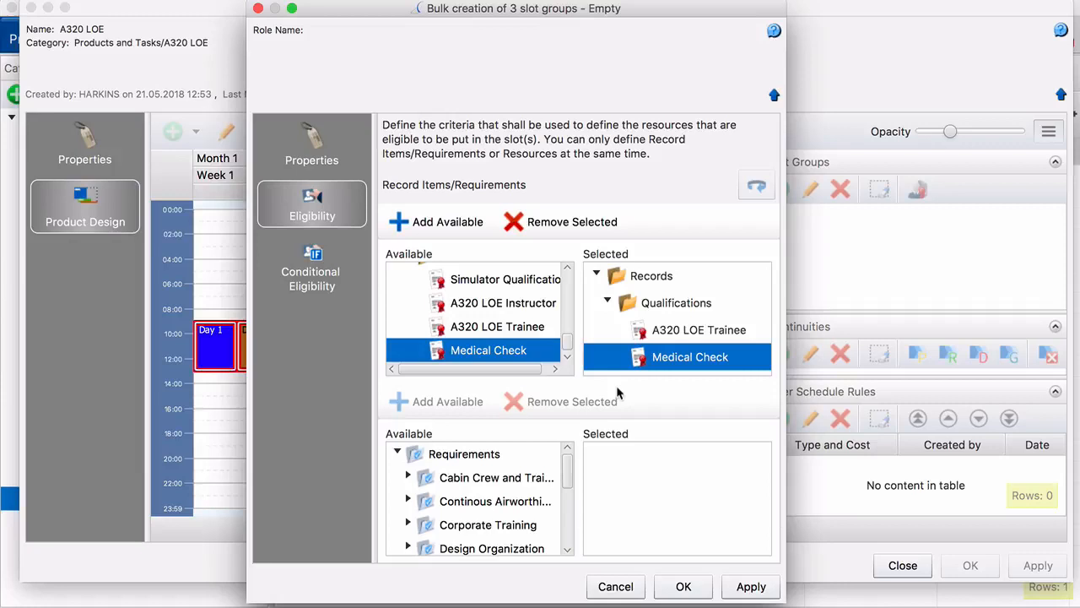
pyautogui.click(691, 590)
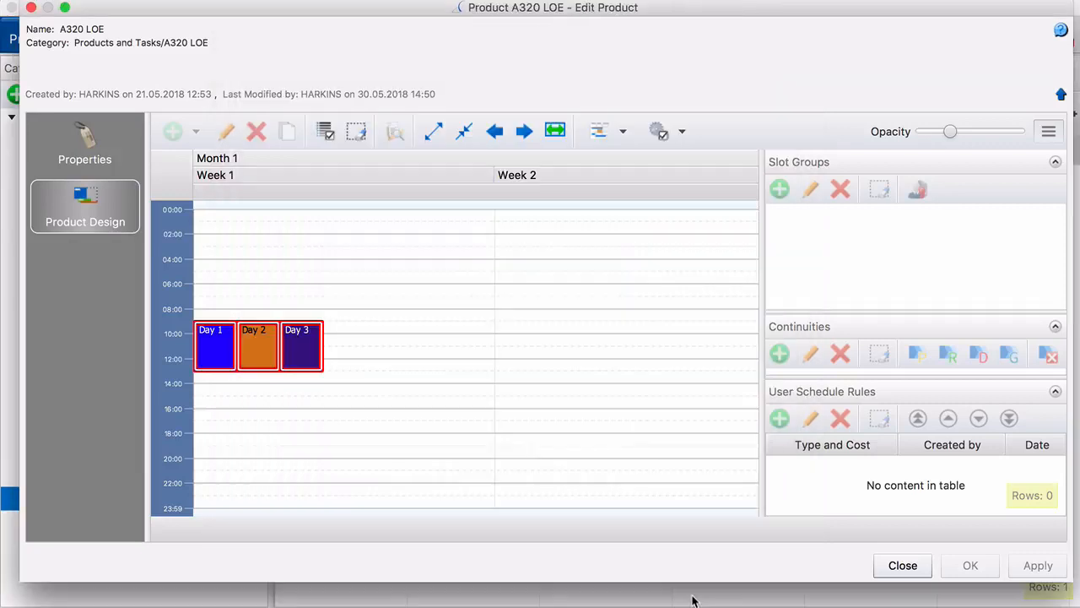
# Start another slot group for all three days with role First Officer and type Trainee
pyautogui.click(780, 187)
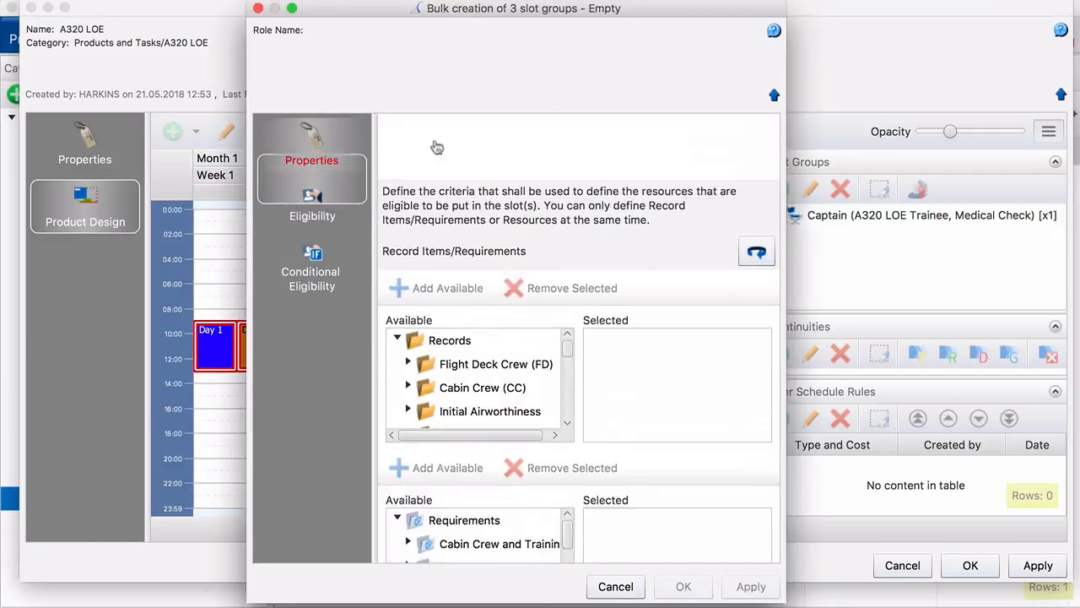
pyautogui.click(562, 177)
pyautogui.write('FSFirst Officer')
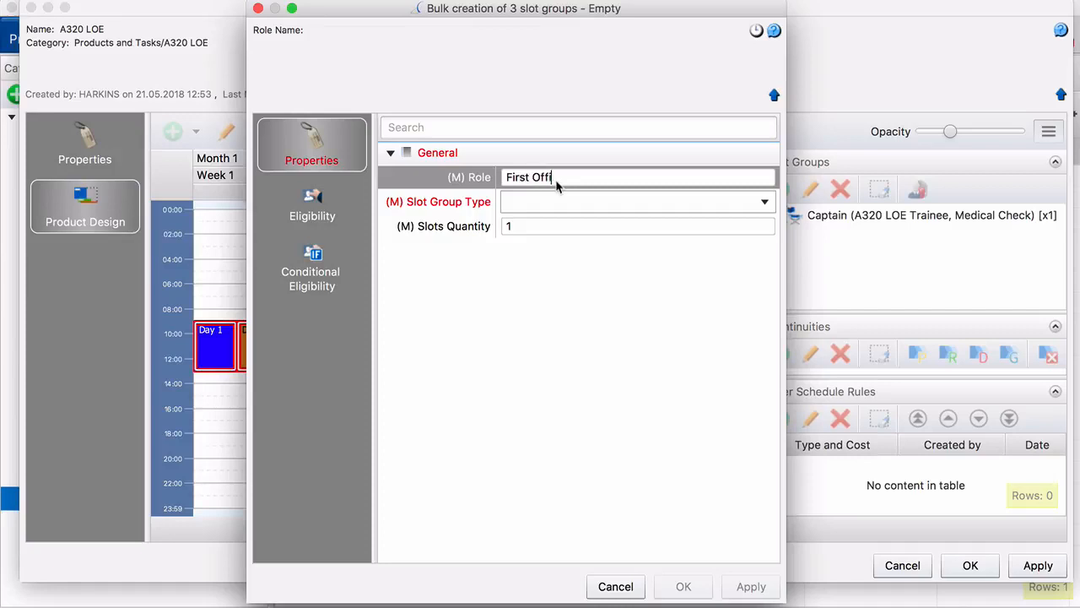
pyautogui.click(557, 206)
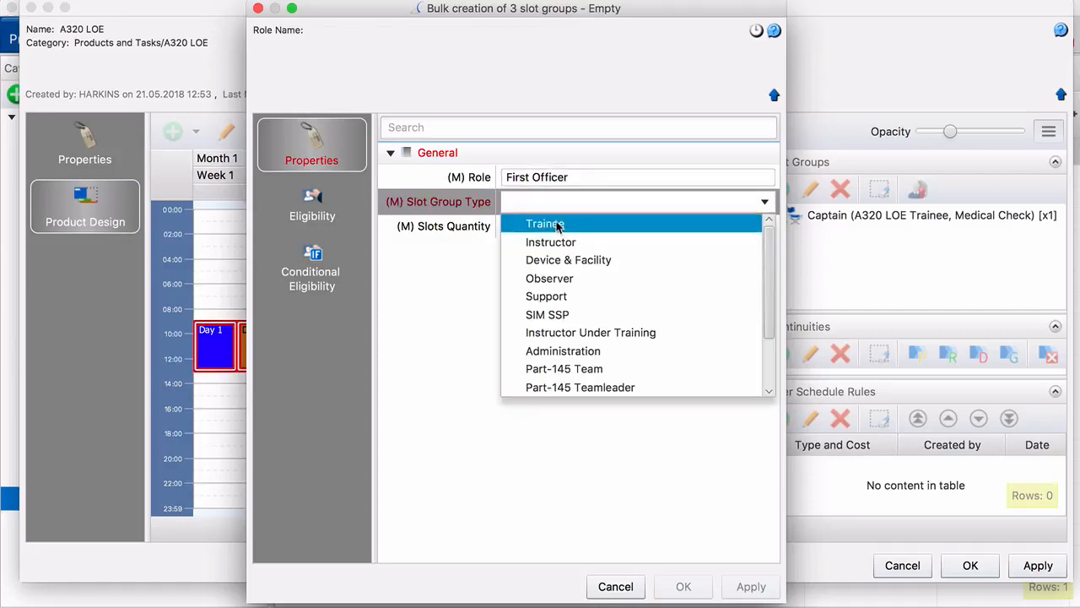
pyautogui.click(559, 223)
# Add the A320 LOE Trainee and Medical Check qualifications to the First Officer slot group's eligibility and confirm its creation
pyautogui.click(308, 209)
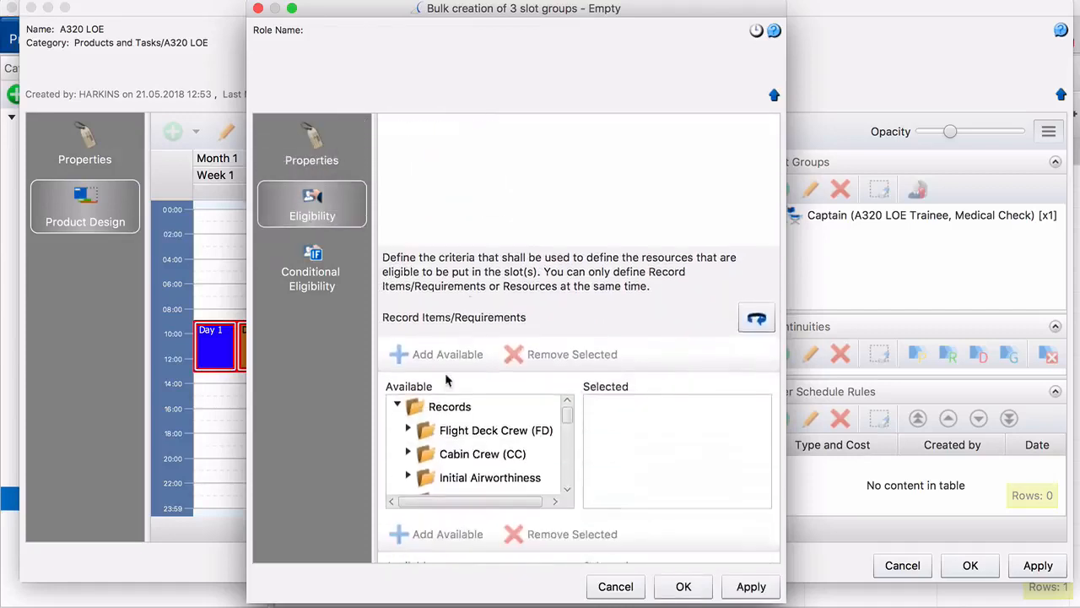
pyautogui.scroll(-5, 482, 338)
pyautogui.scroll(-5, 477, 328)
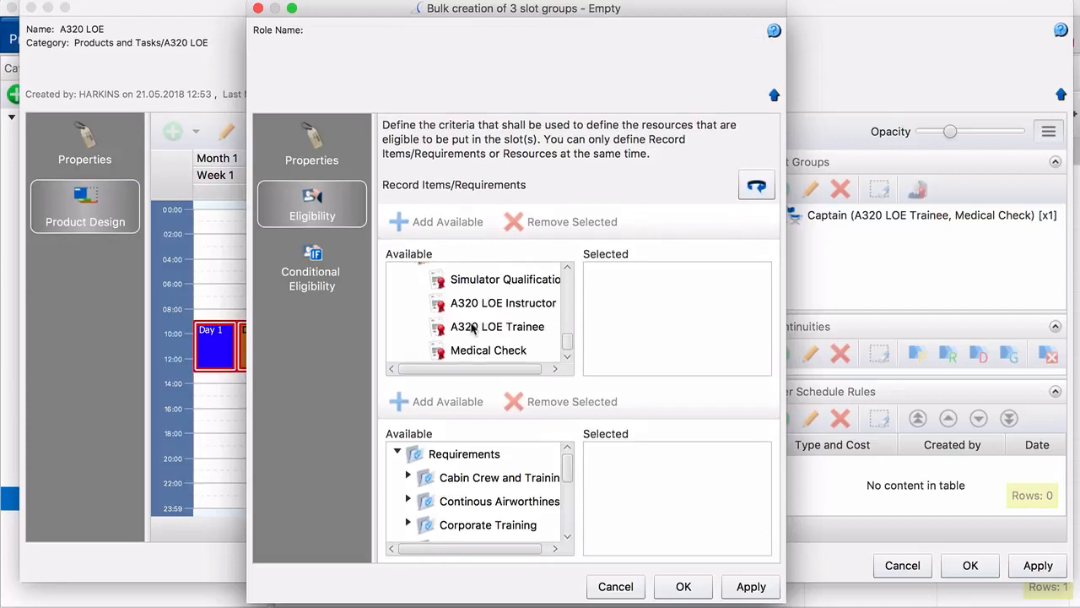
pyautogui.click(493, 329)
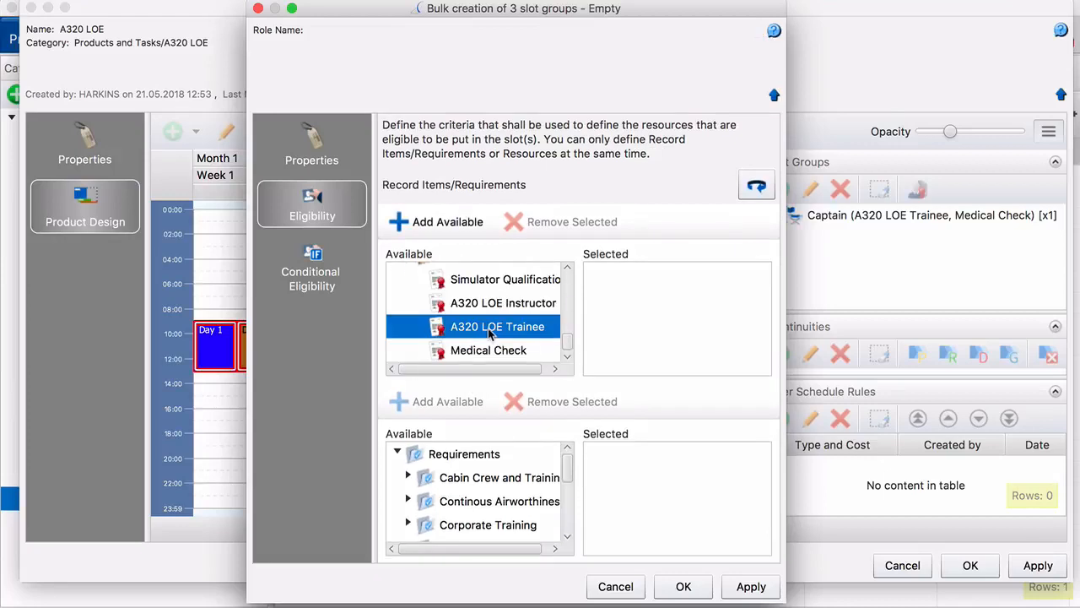
pyautogui.click(438, 222)
pyautogui.click(472, 352)
pyautogui.click(416, 222)
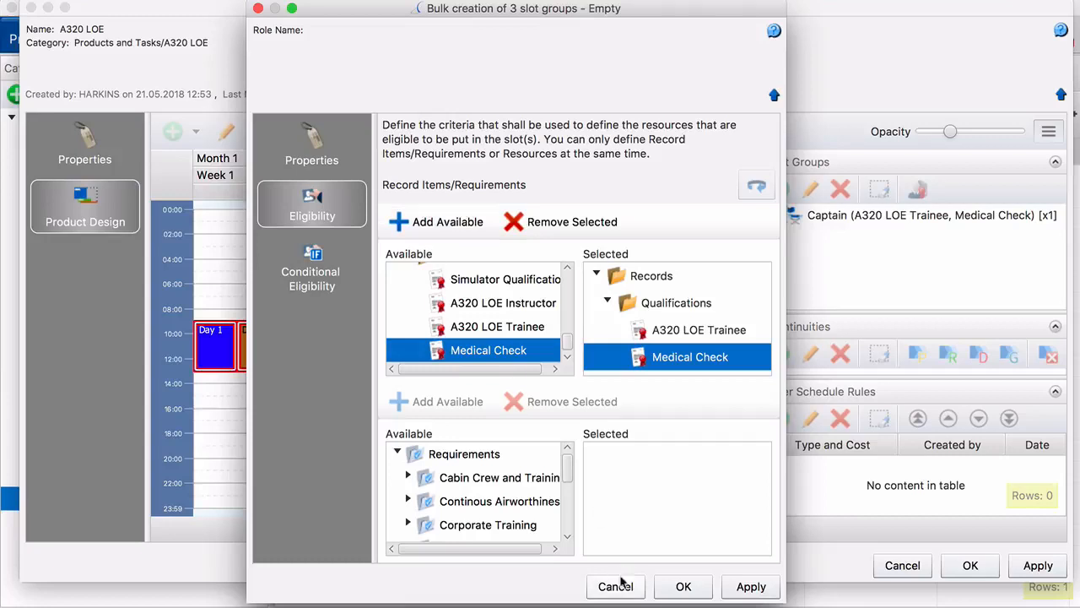
pyautogui.click(663, 585)
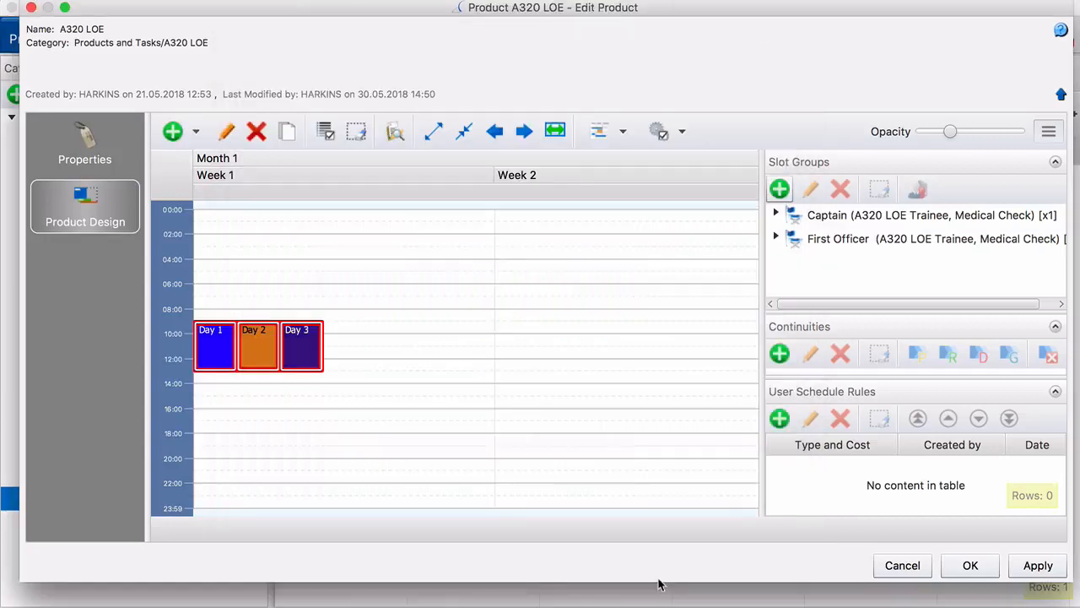
# Start a slot group for Day 1 and Day 2 only, with role Instructor and slot group type Instructor
pyautogui.click(450, 361)
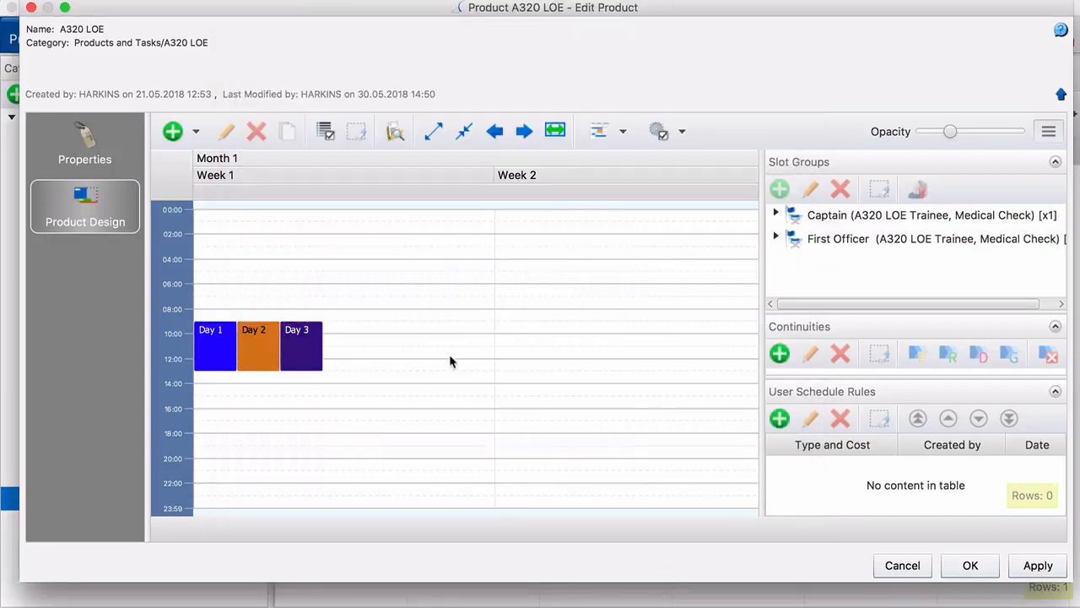
pyautogui.click(221, 345)
pyautogui.keyDown('shift'); pyautogui.click(254, 348); pyautogui.keyUp('shift')
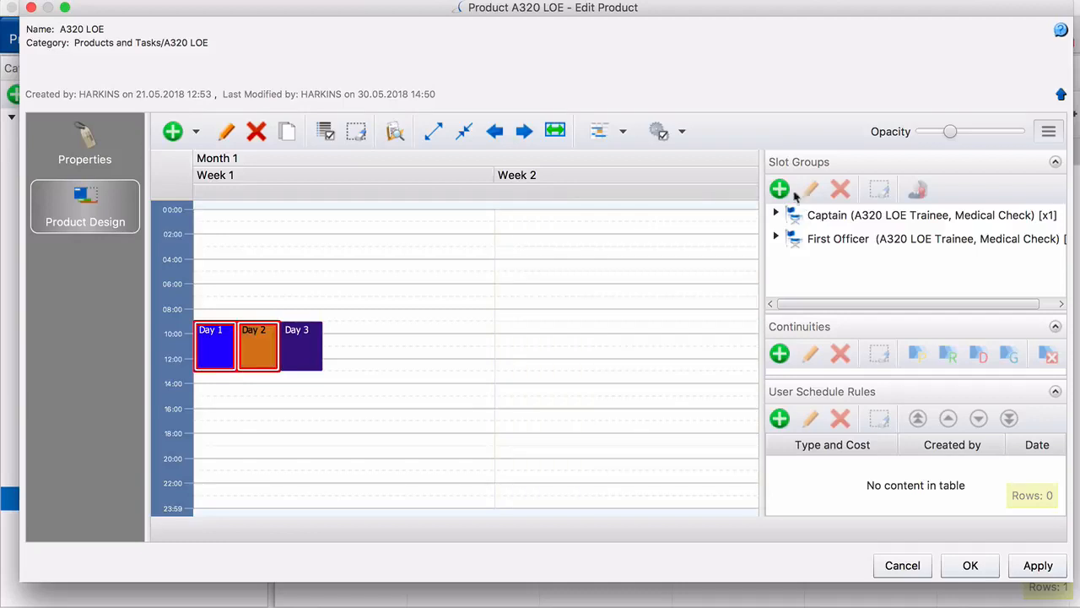
pyautogui.click(780, 188)
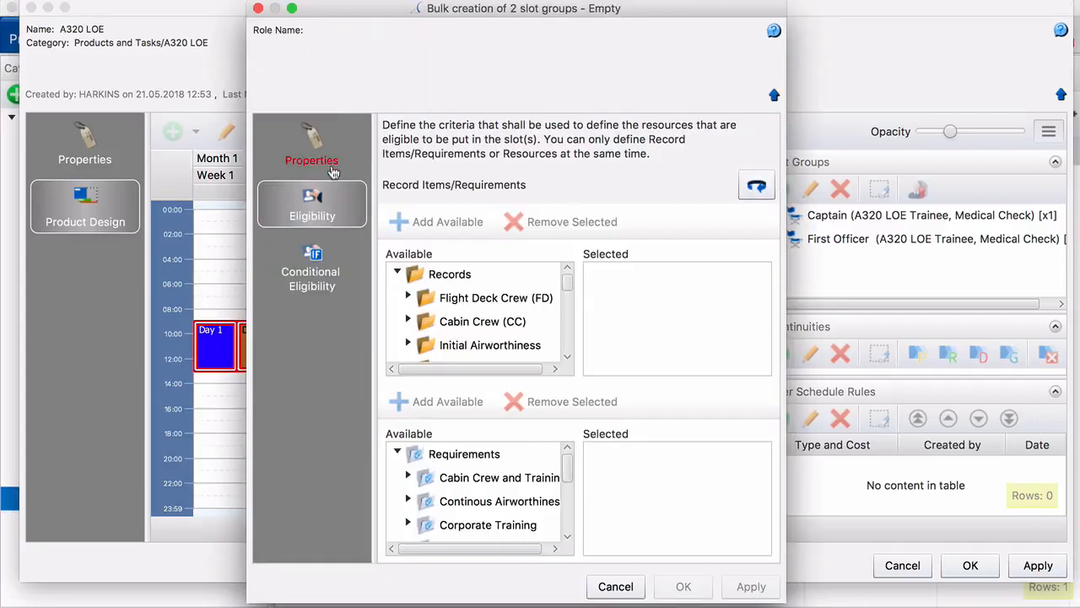
pyautogui.click(333, 170)
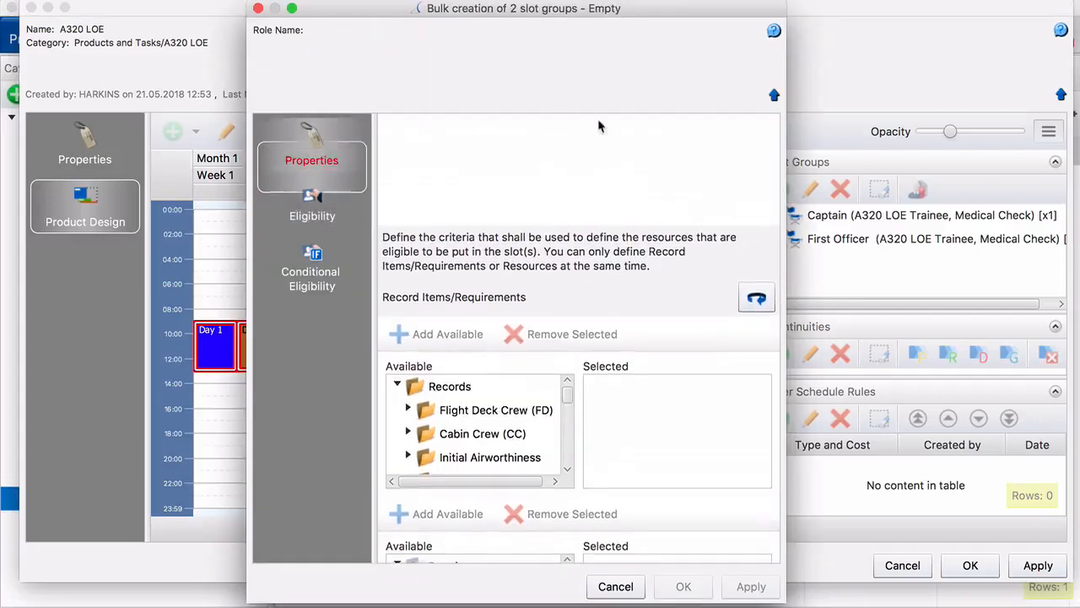
pyautogui.click(547, 178)
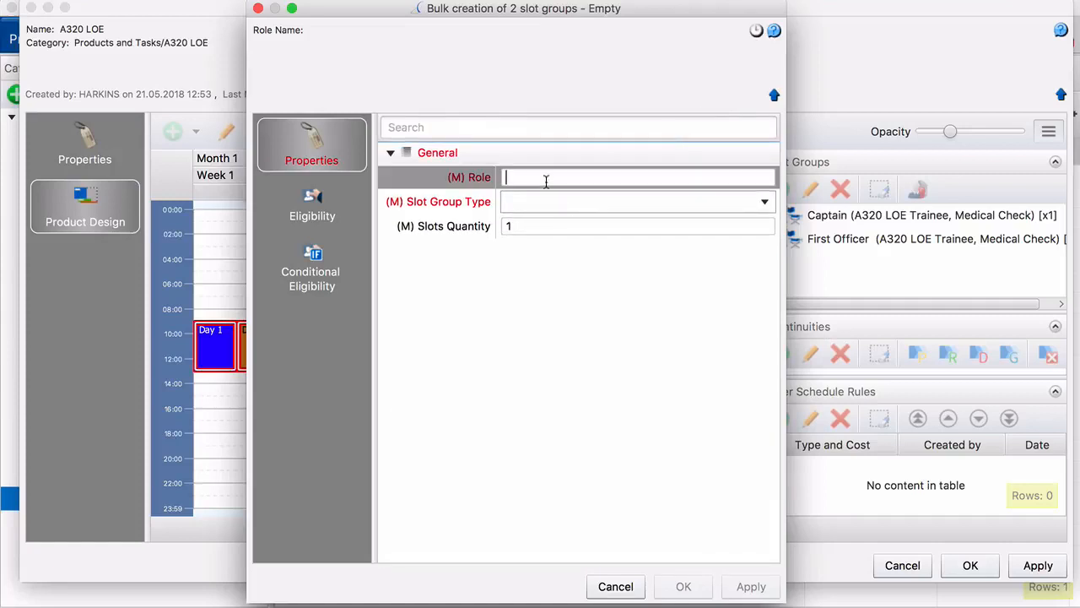
pyautogui.write('Instructor')
pyautogui.click(520, 262)
pyautogui.click(539, 202)
pyautogui.click(556, 234)
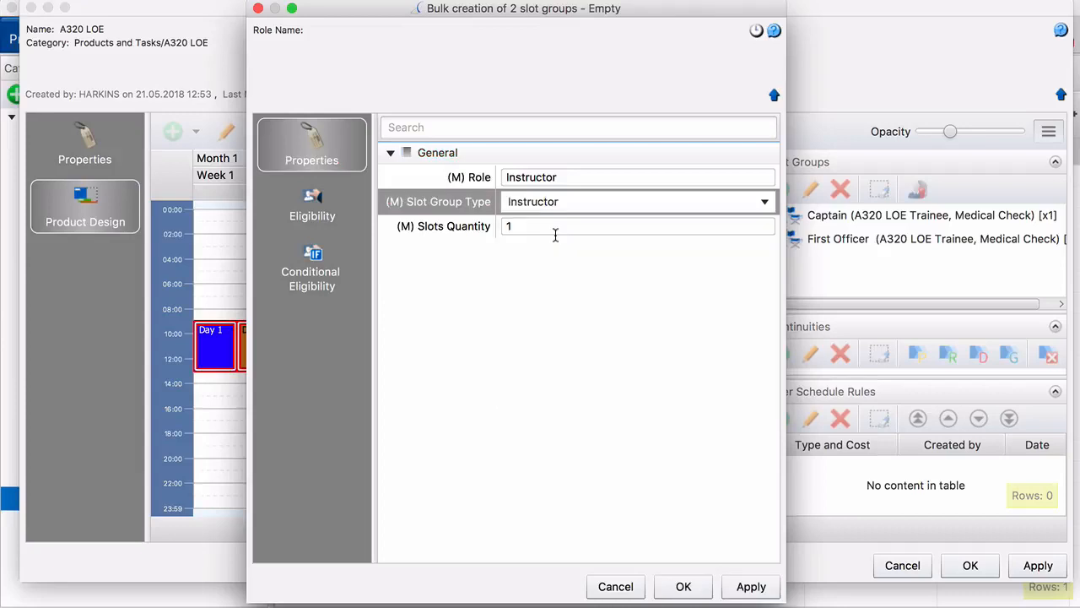
# Add the A320 LOE Instructor and Medical Check qualifications to the Instructor slot group's eligibility and confirm its creation
pyautogui.click(353, 221)
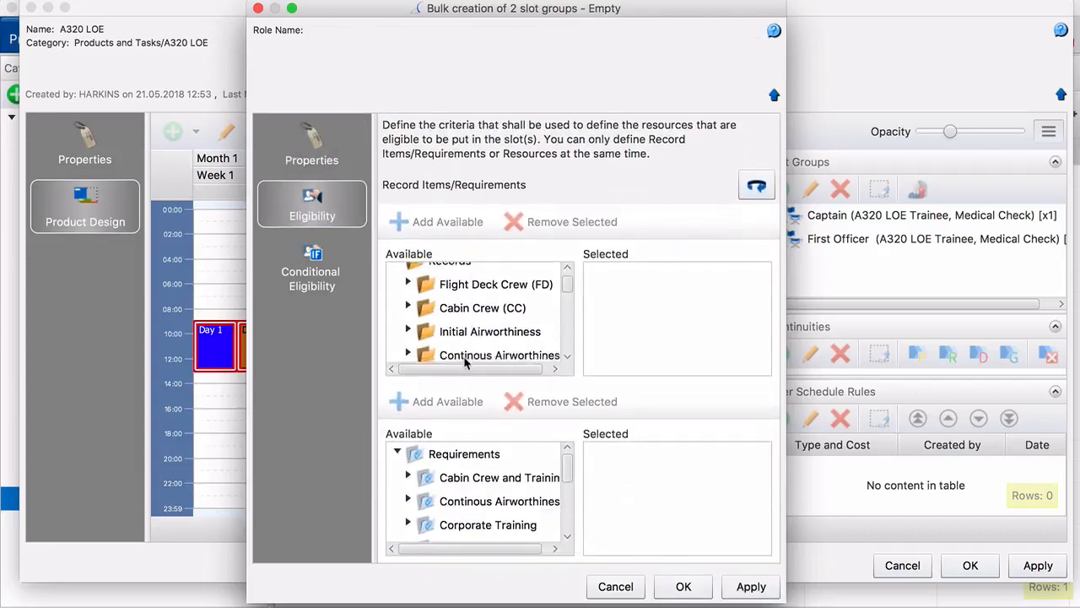
pyautogui.scroll(-5, 464, 361)
pyautogui.scroll(-5, 460, 357)
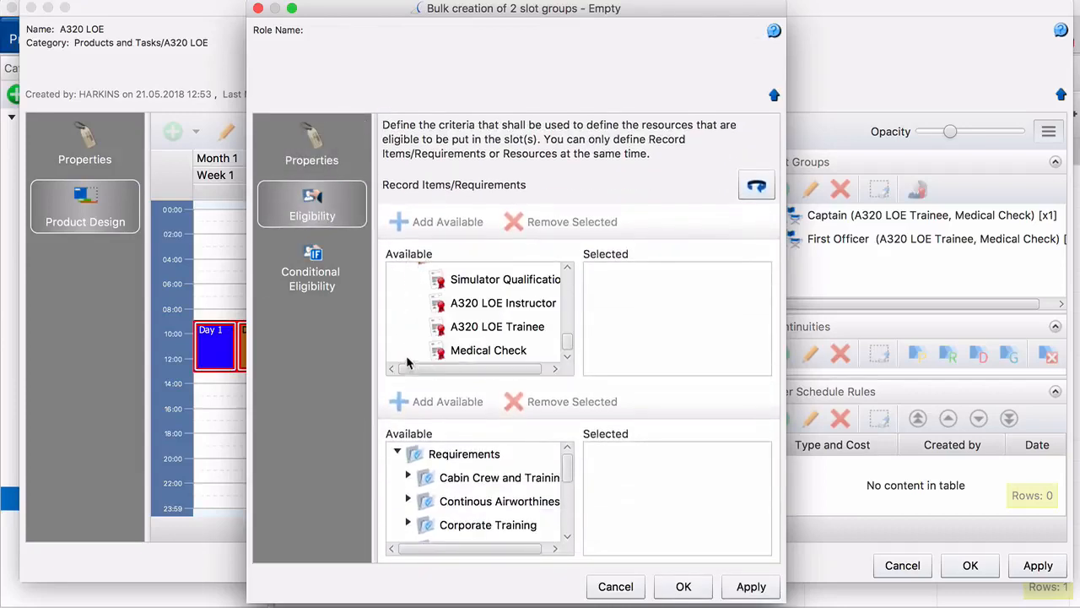
pyautogui.click(490, 304)
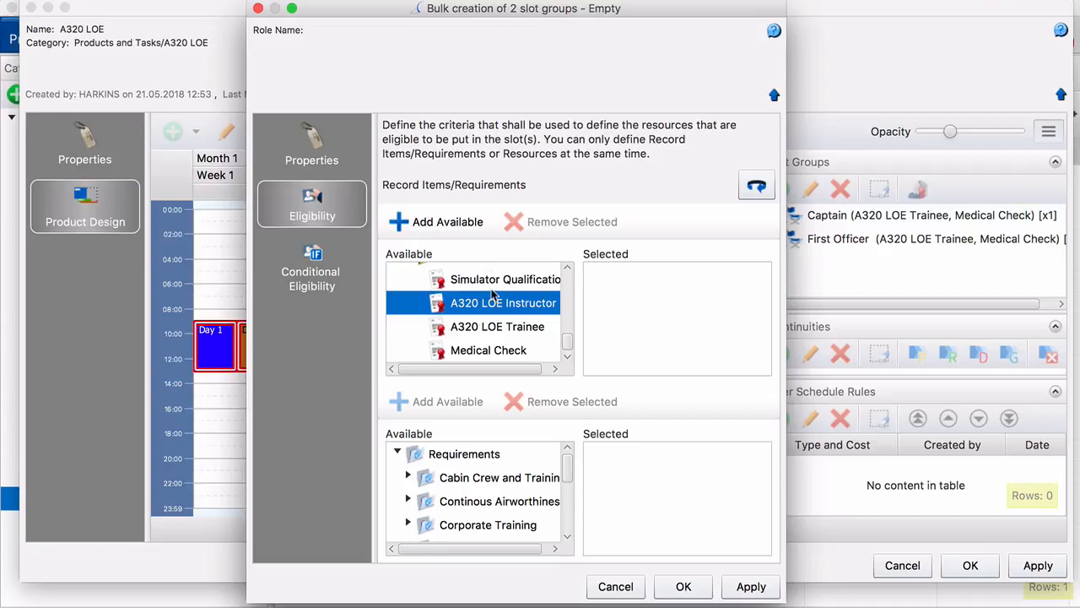
pyautogui.click(405, 222)
pyautogui.click(485, 355)
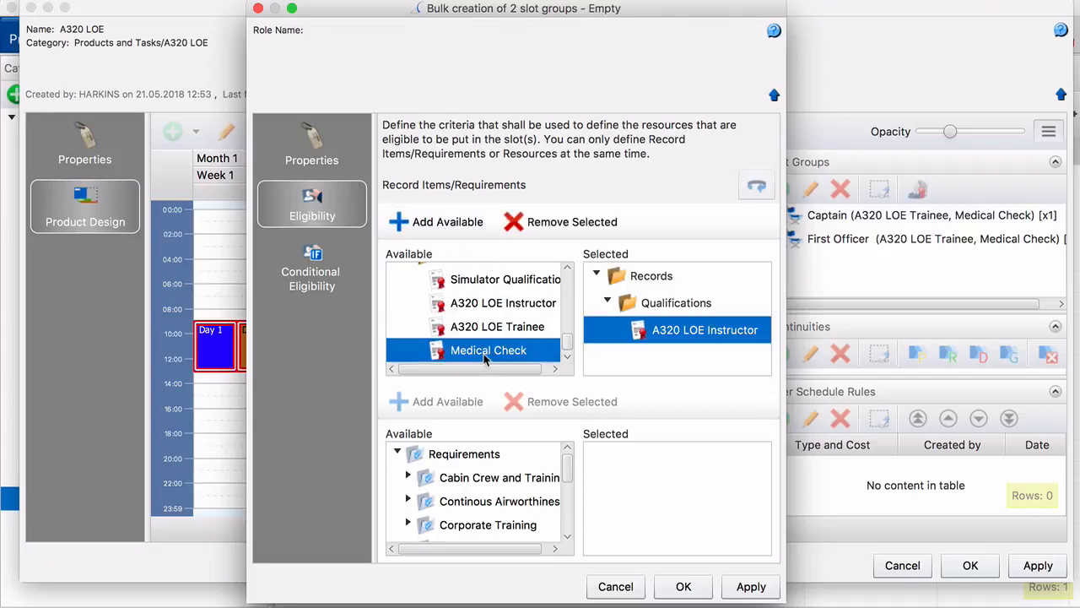
pyautogui.click(432, 222)
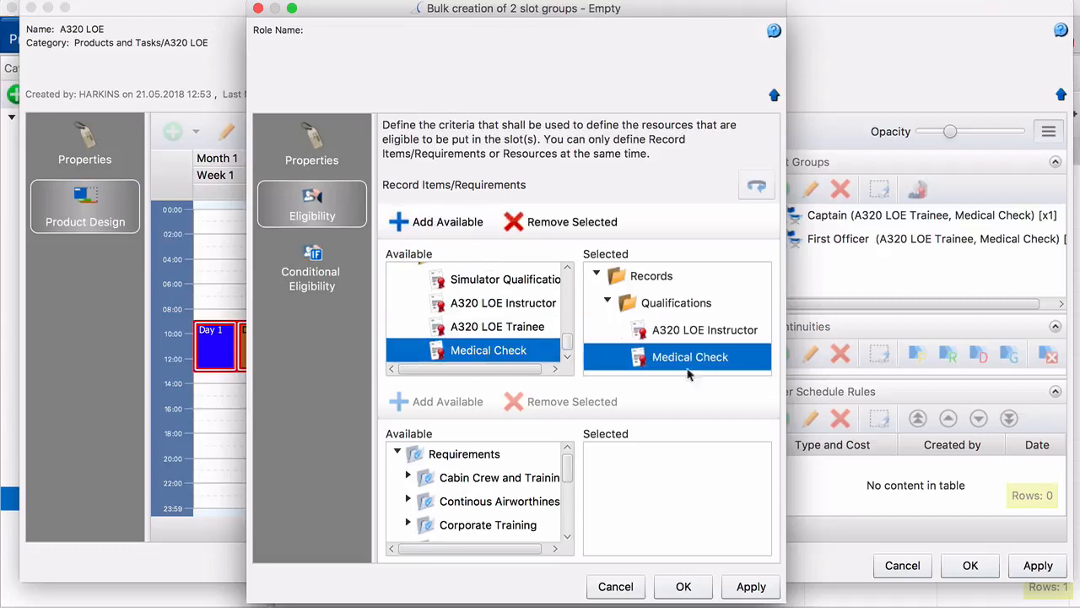
pyautogui.click(684, 586)
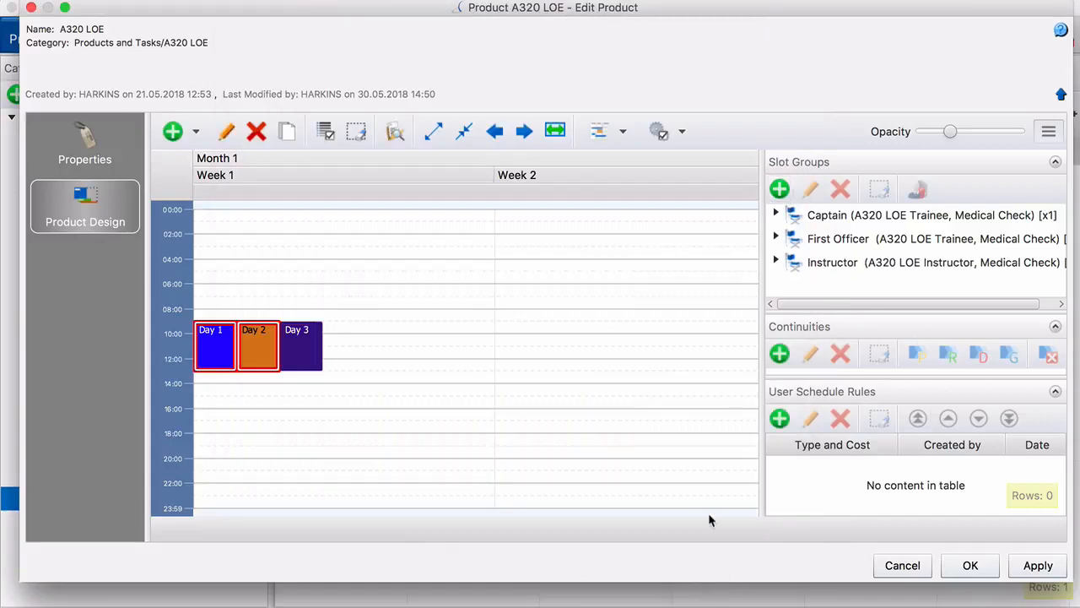